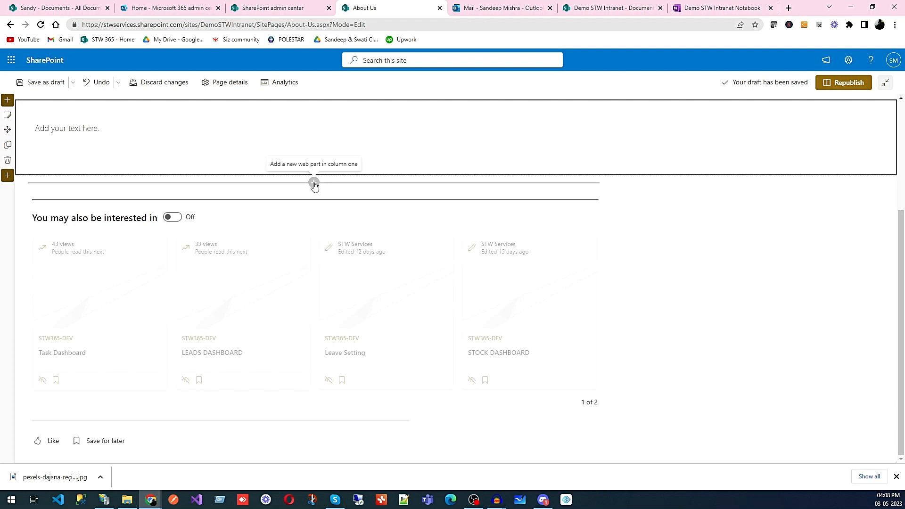
Add a three-column section below the empty text section and place a Text web part in its first column
click(7, 176)
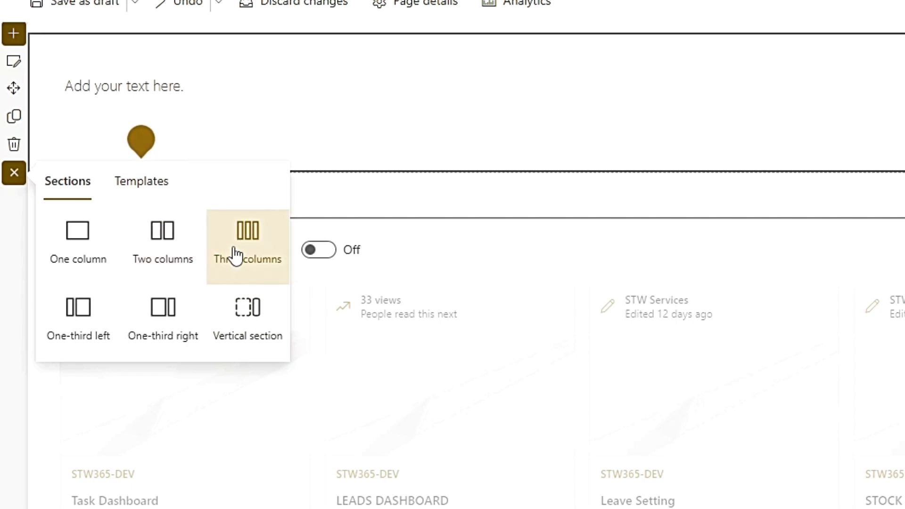
click(248, 246)
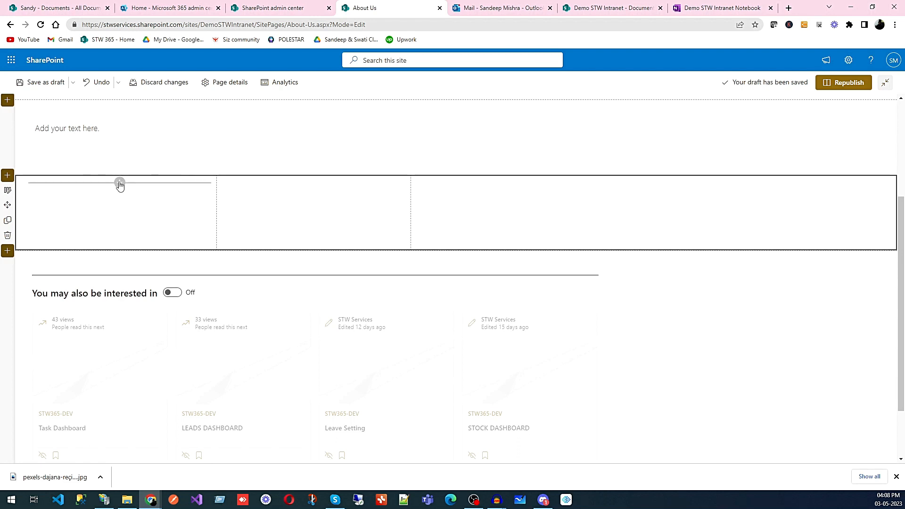
click(119, 183)
click(121, 184)
click(121, 185)
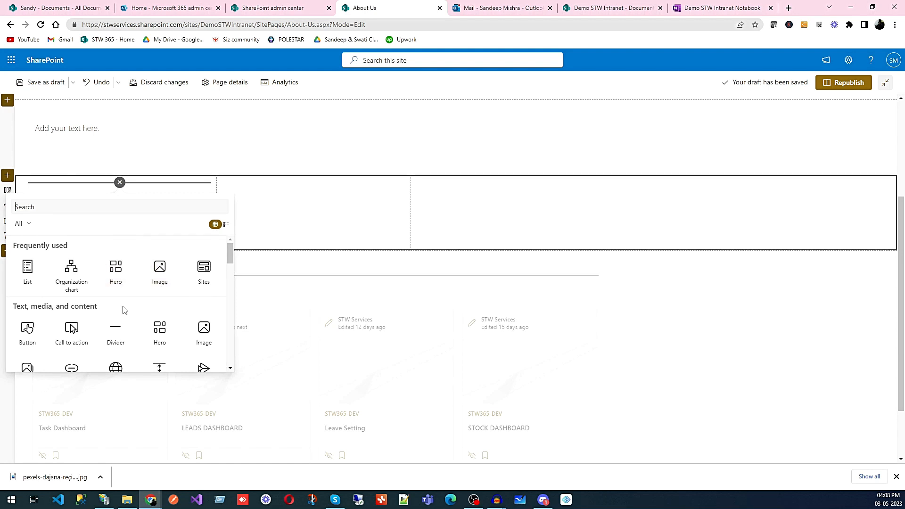
scroll(125, 309, down, 2)
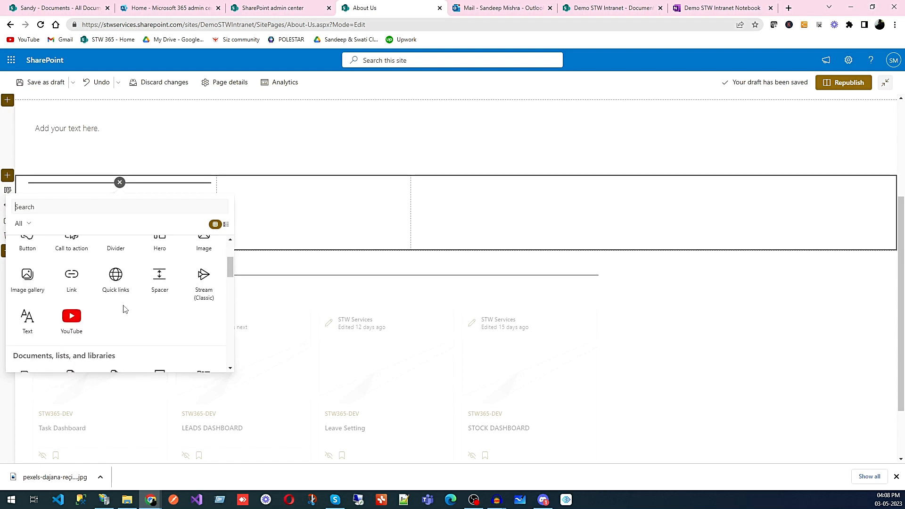
scroll(125, 310, down, 1)
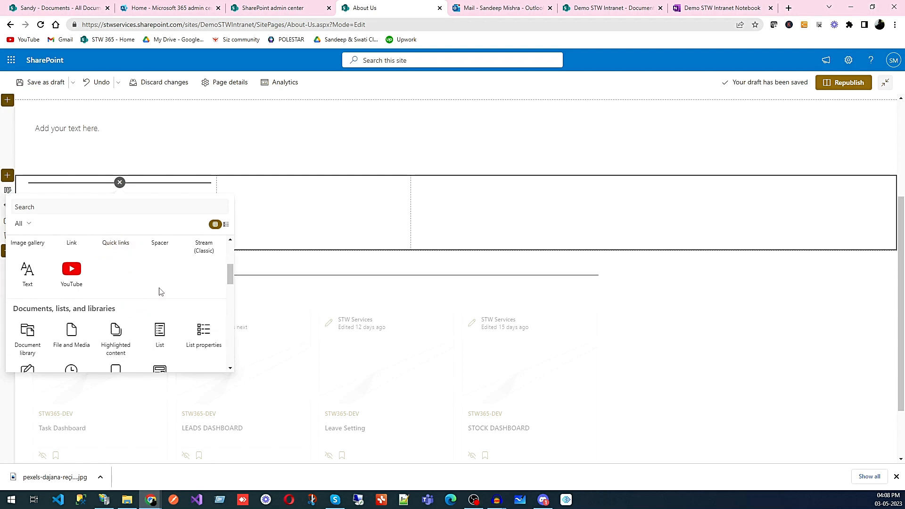
click(31, 280)
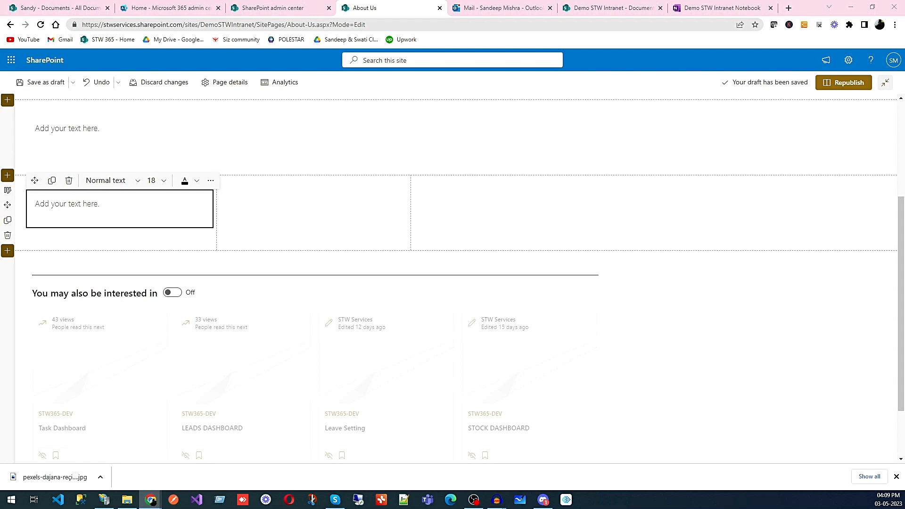
Fill the first column's text box with the Lorem Ipsum paragraph starting "Lorem Ipsum is simply dummy text of the printing and typesetting industry"
click(75, 206)
text(Lorem Ipsum is simply dummy text of the printing and typesetting industry. Lorem Ipsum has been the industry's standard dummy text ever since the 1500s, when an unknown printer took a galley of type and scrambled it to make a type specimen book. It has survived not only five centuries, but also the leap into electronic typesetting, remaining essentially unchanged. It was popularised in the 1960s with the release of Letraset sheets containing Lorem Ipsum passages, and more recently with desktop publishing software like Aldus PageMaker including versions of Lorem Ipsum)
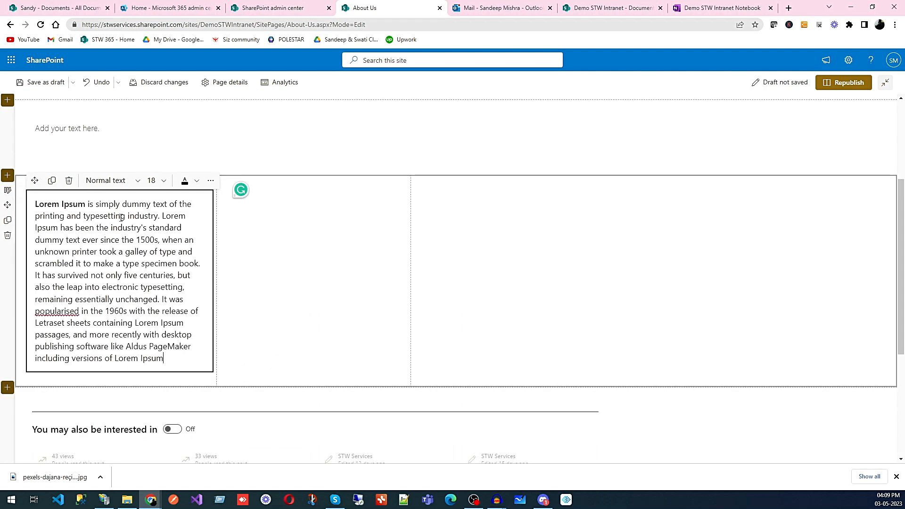
click(311, 320)
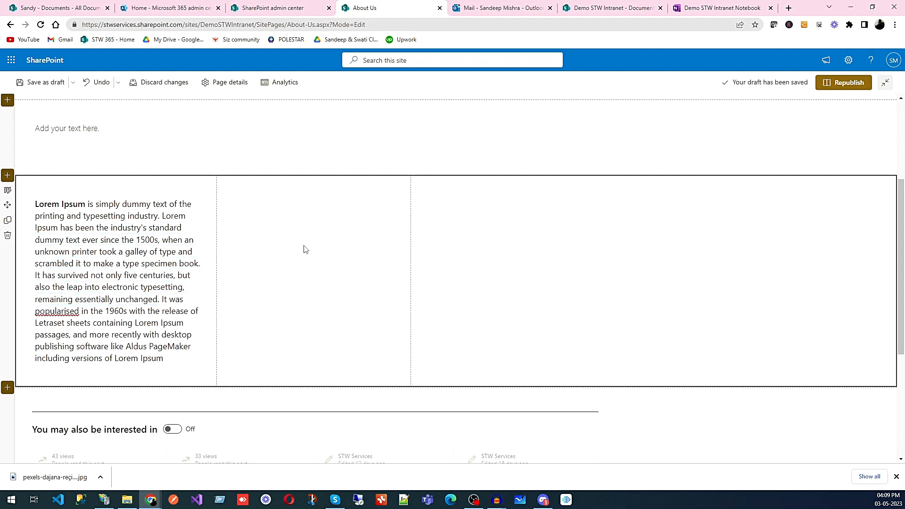
Add an Image web part to the second column, using automate.jpg uploaded from the Downloads folder
click(313, 183)
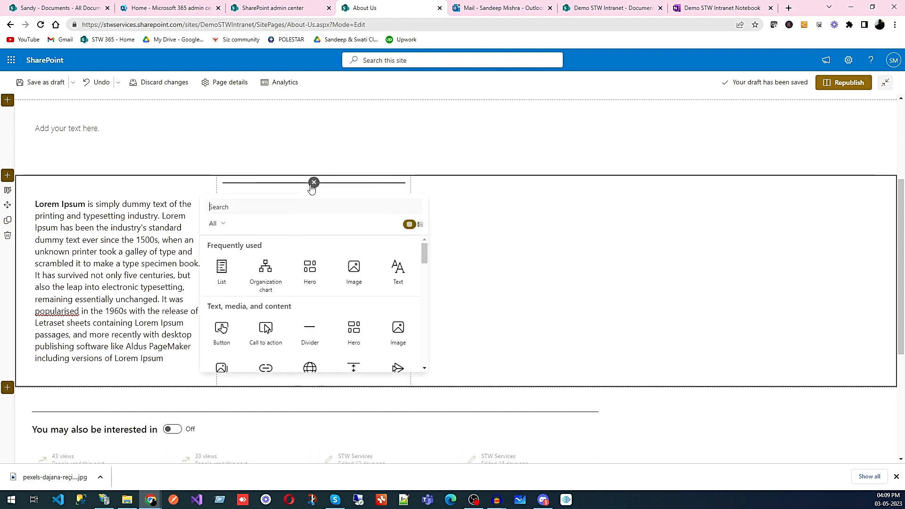
click(357, 272)
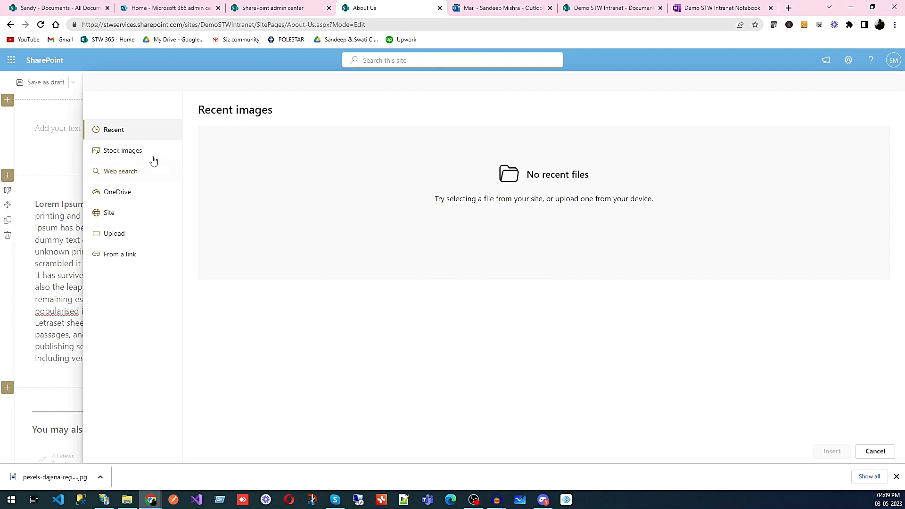
click(113, 234)
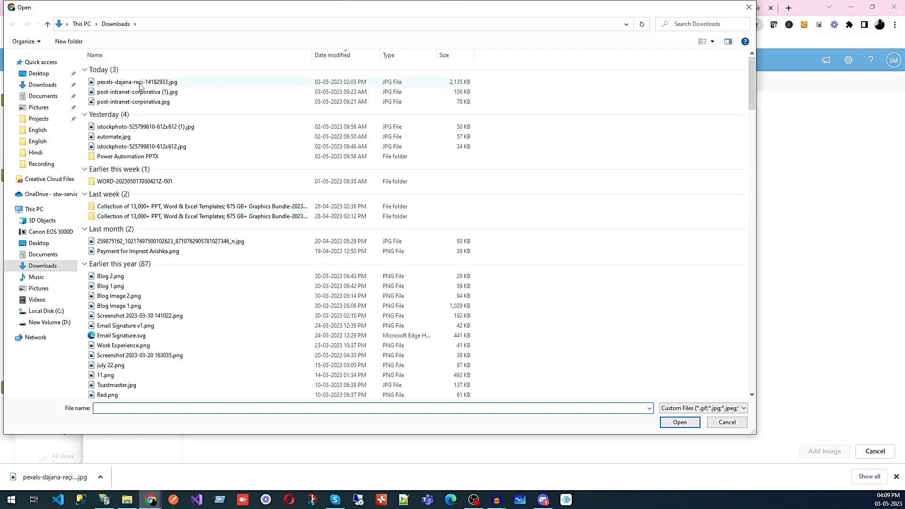
click(140, 82)
click(134, 92)
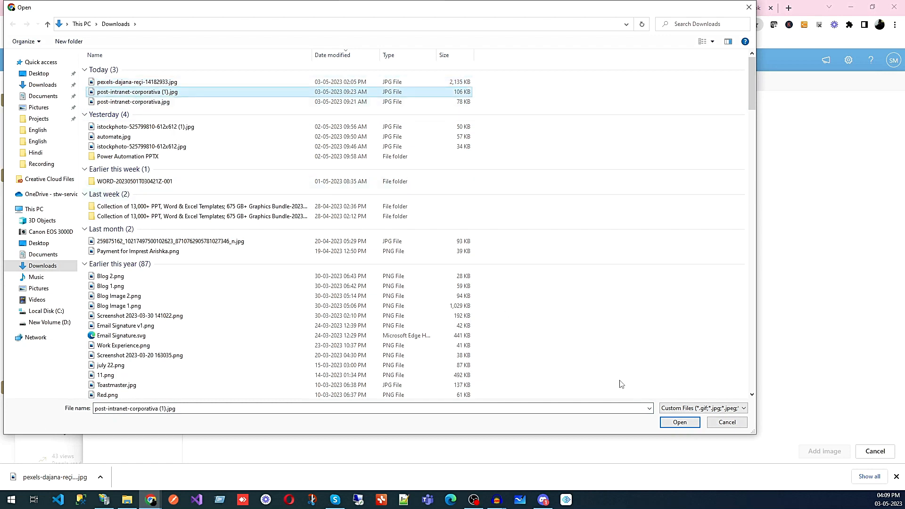
click(128, 138)
click(683, 422)
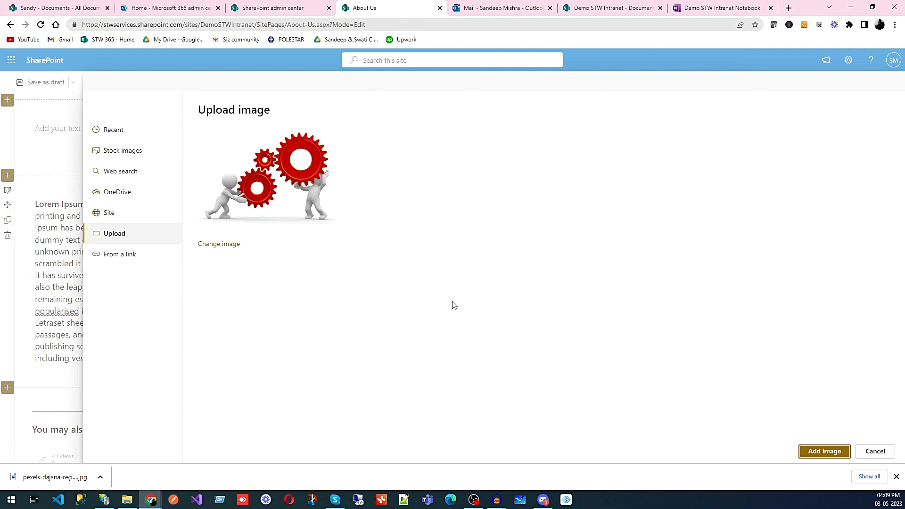
click(827, 452)
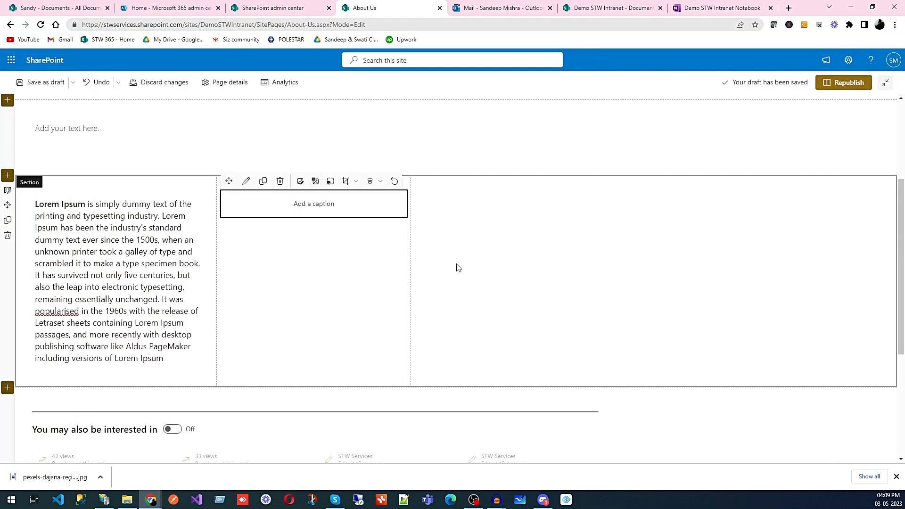
click(484, 220)
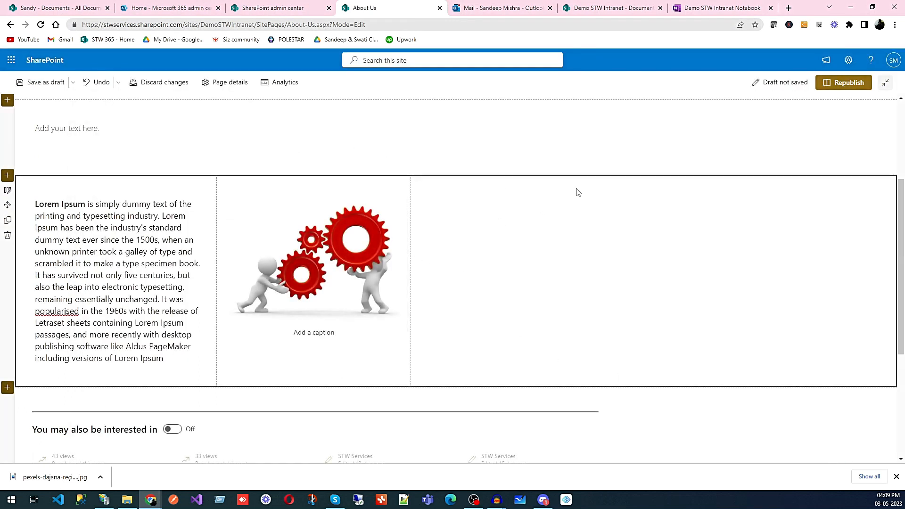
Add an Image gallery web part to the third column and upload post-intranet-corporativa (1).jpg into it
click(509, 183)
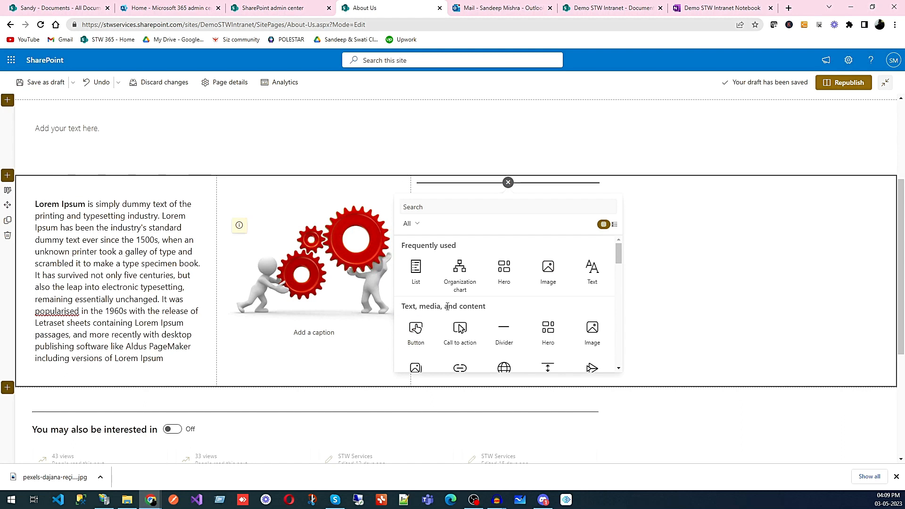
scroll(447, 306, down, 3)
click(417, 278)
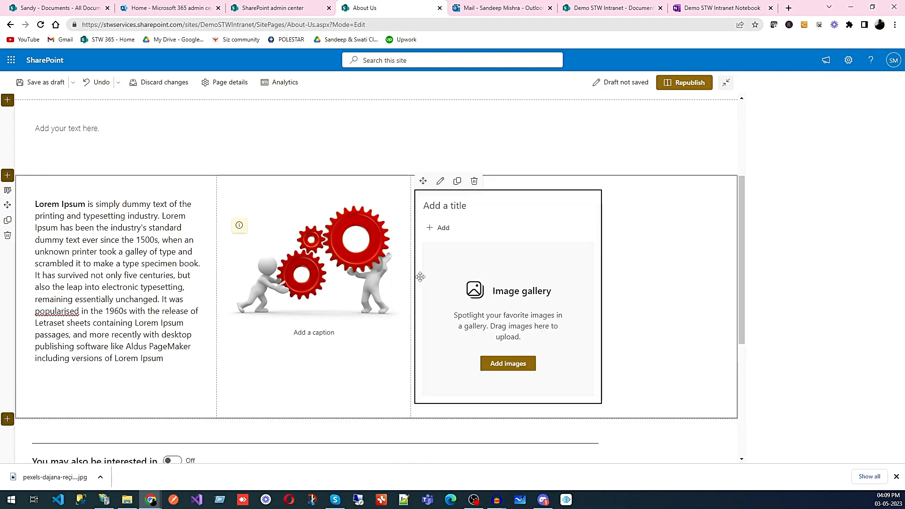
click(515, 364)
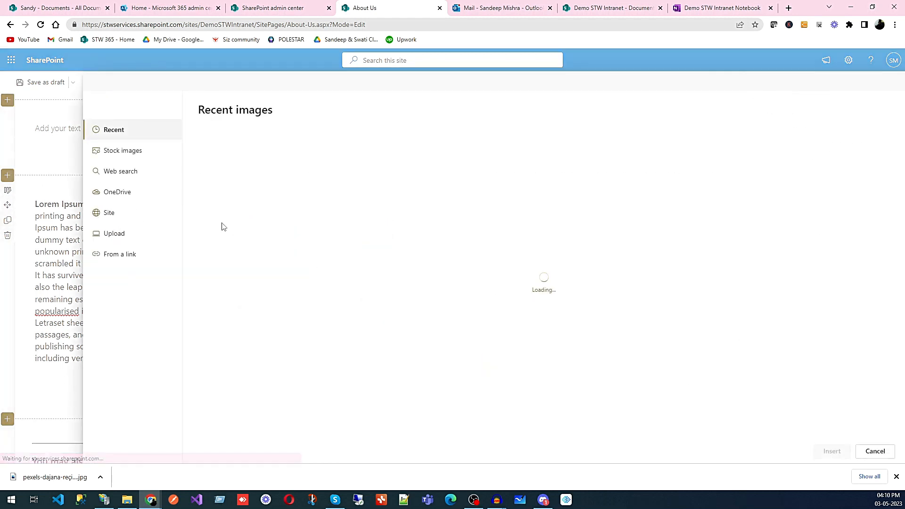
click(115, 234)
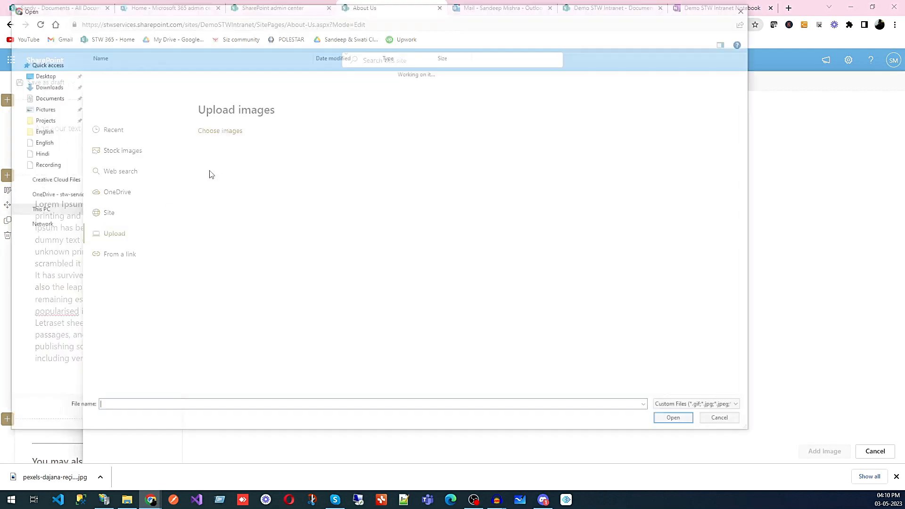
click(143, 92)
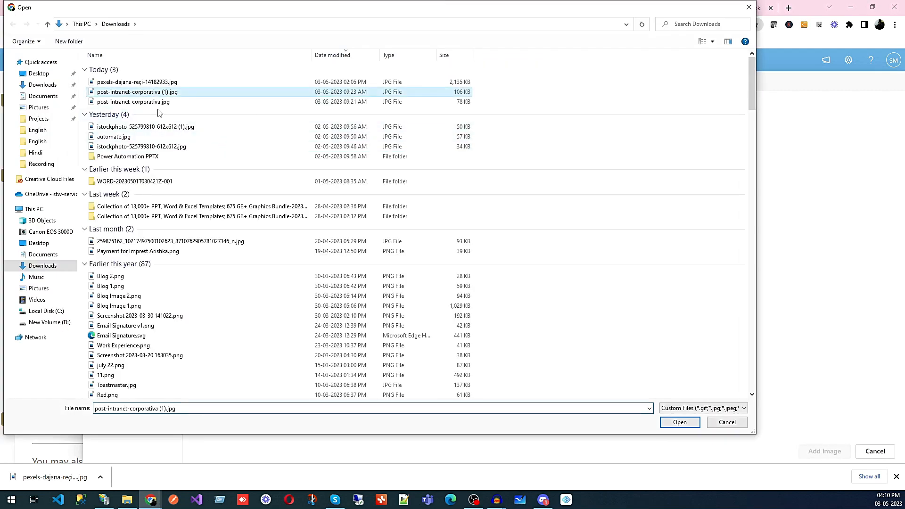
click(679, 423)
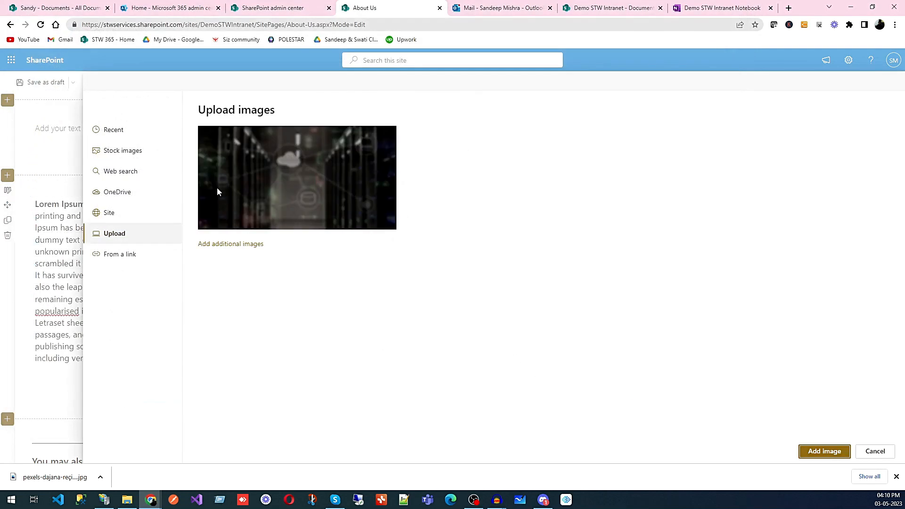
click(824, 452)
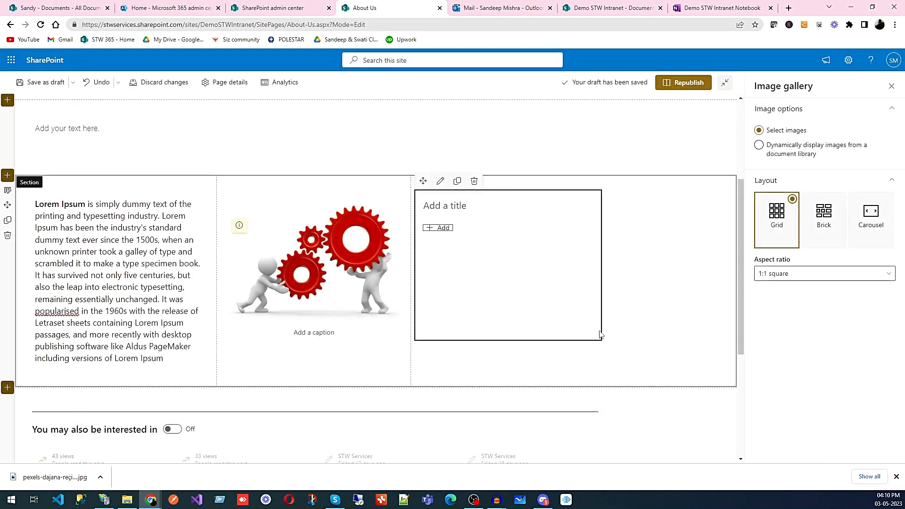
click(442, 229)
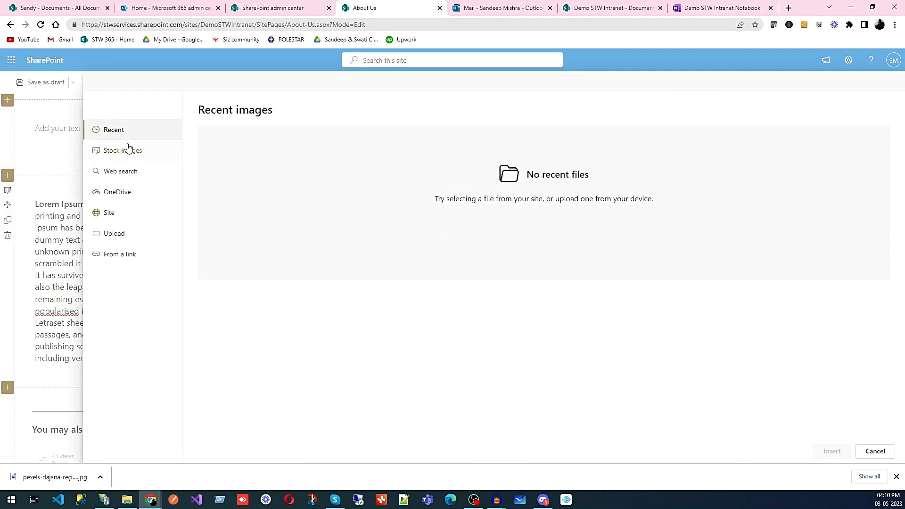
click(115, 234)
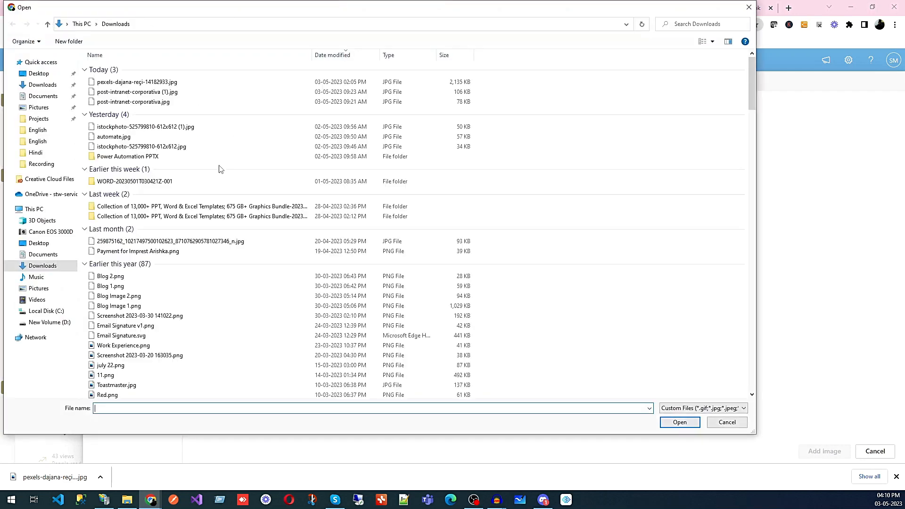
click(126, 128)
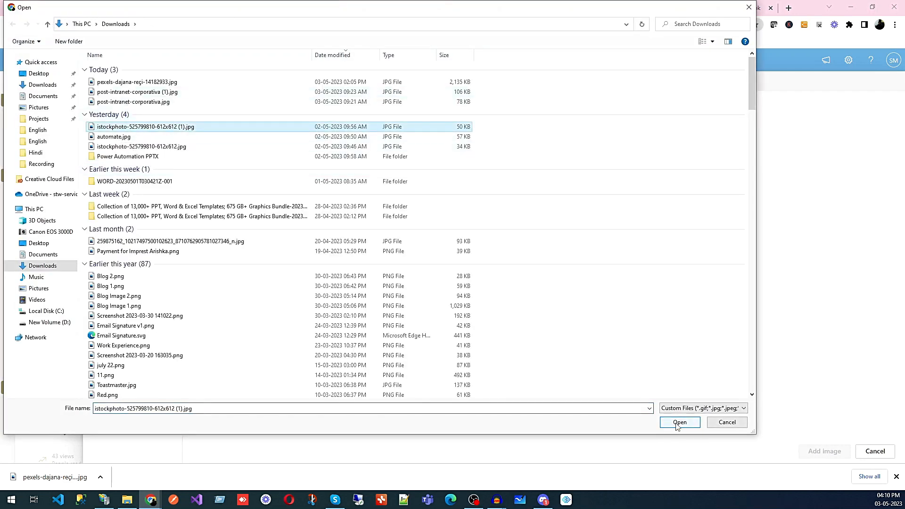
click(682, 422)
click(815, 452)
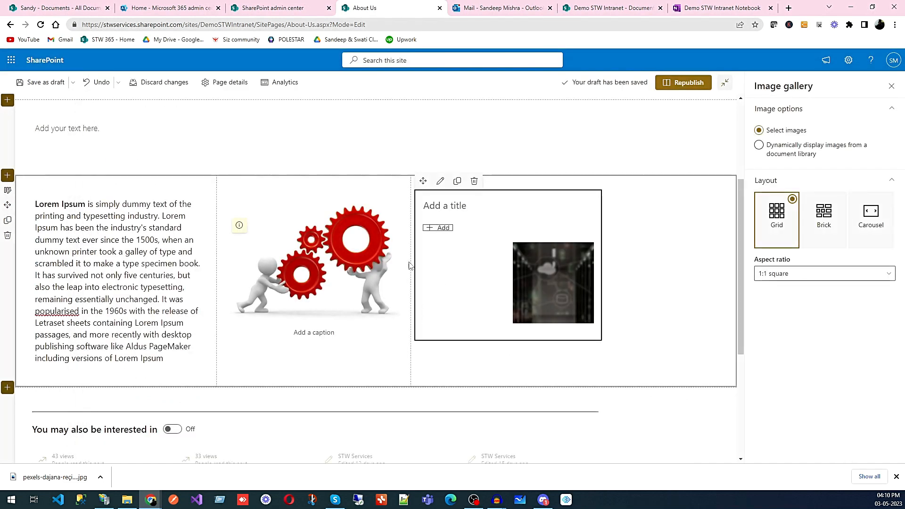
click(441, 229)
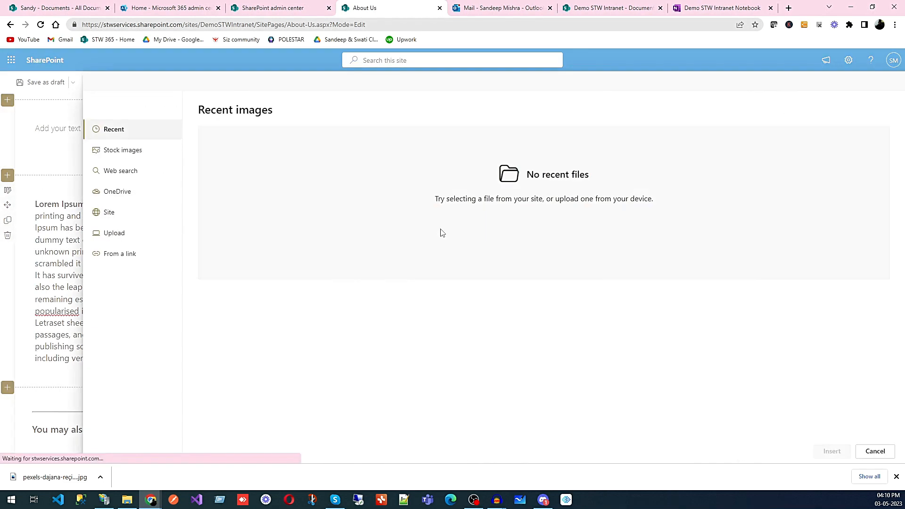
click(117, 233)
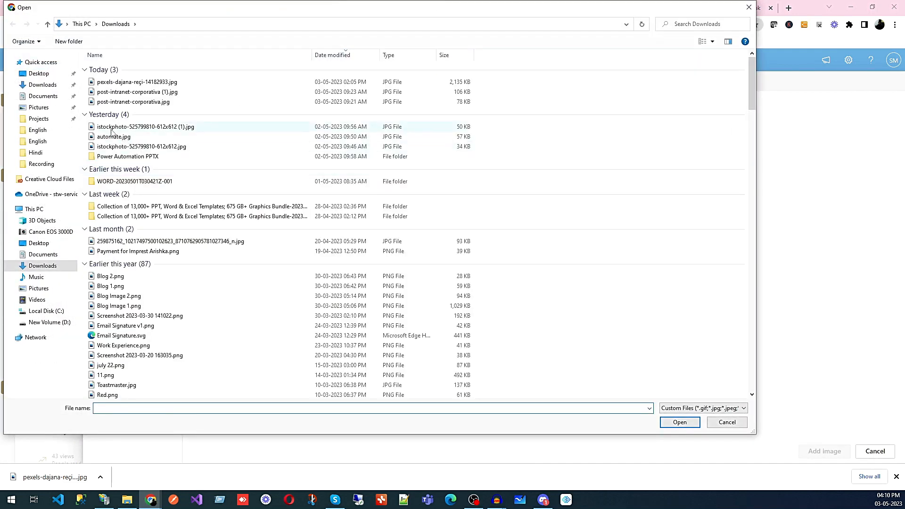
click(111, 127)
click(134, 146)
click(680, 422)
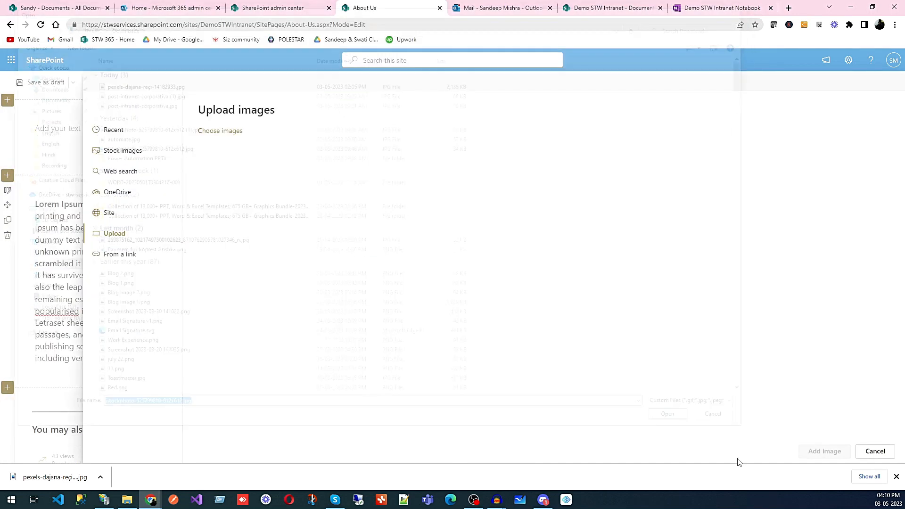
click(810, 450)
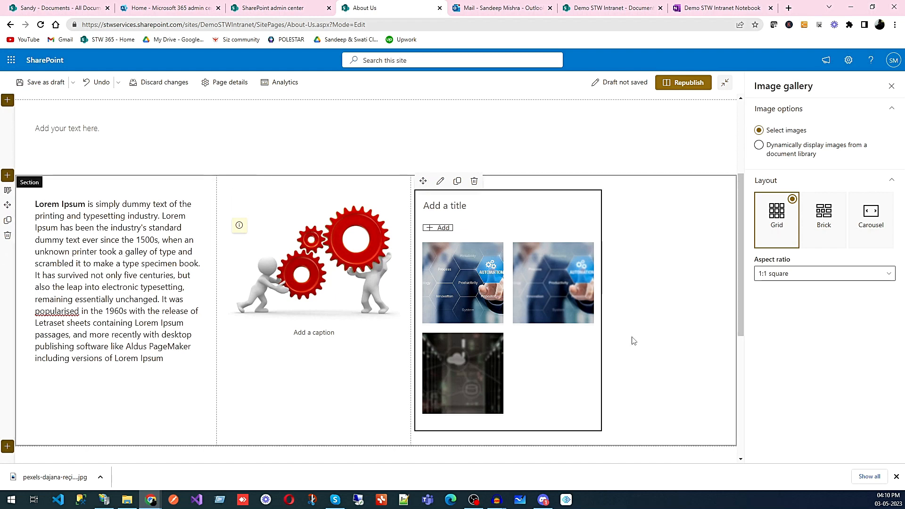
Add a two-column section below the three-column section
scroll(183, 343, down, 3)
click(7, 305)
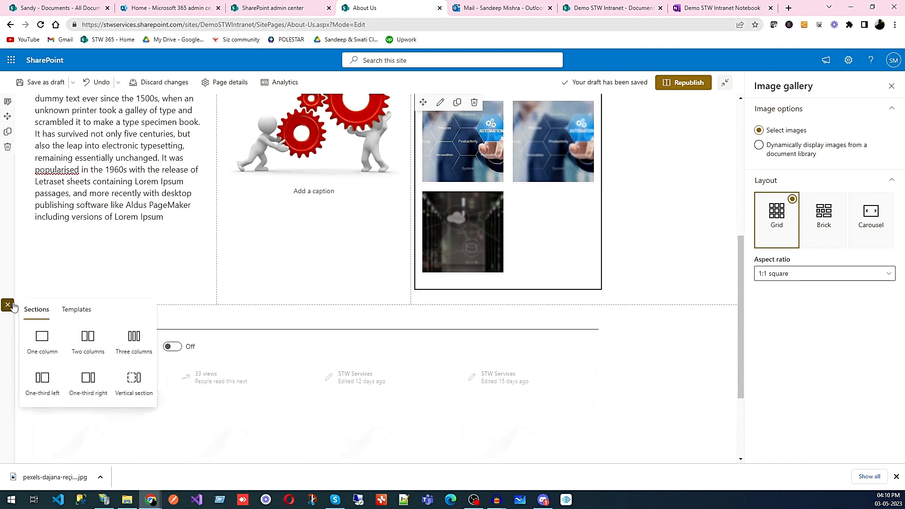
click(87, 345)
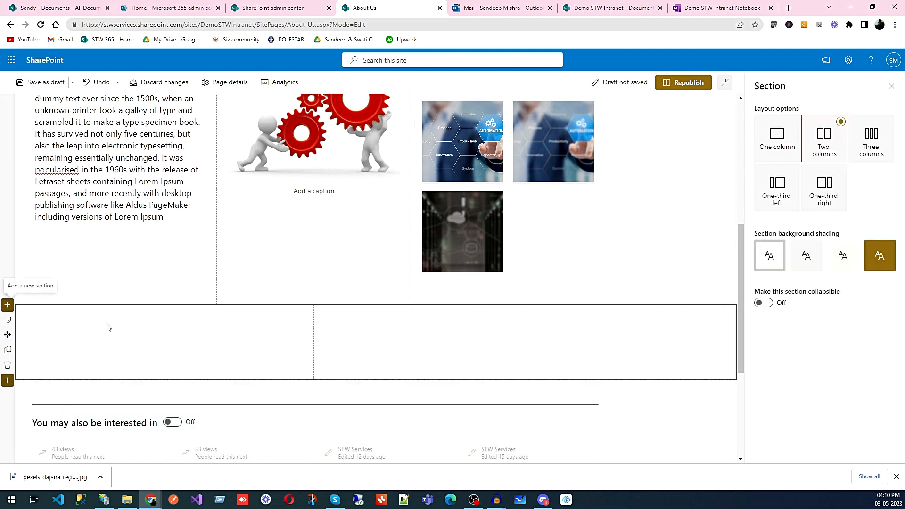
Examine the web parts available for the first column of the empty two-column section, from text and media through advanced
click(168, 312)
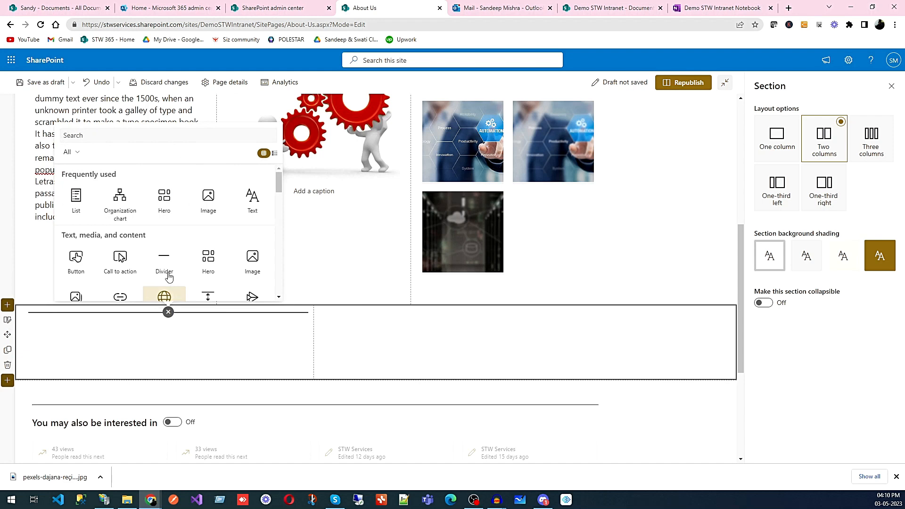
scroll(180, 250, down, 1)
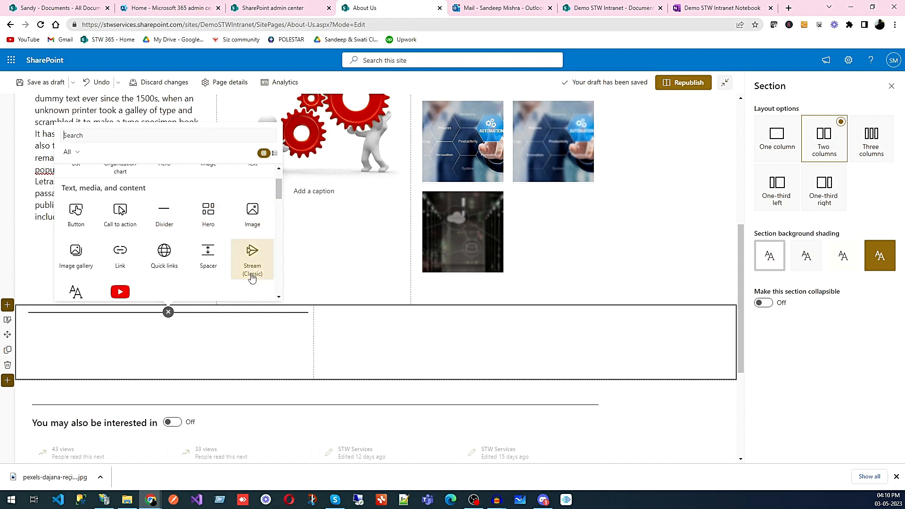
scroll(210, 207, down, 2)
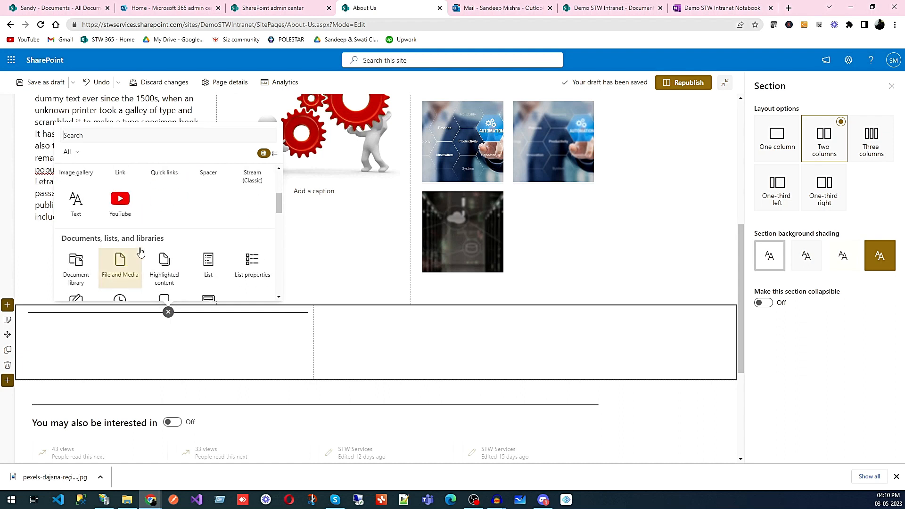
scroll(120, 236, up, 2)
scroll(141, 208, down, 2)
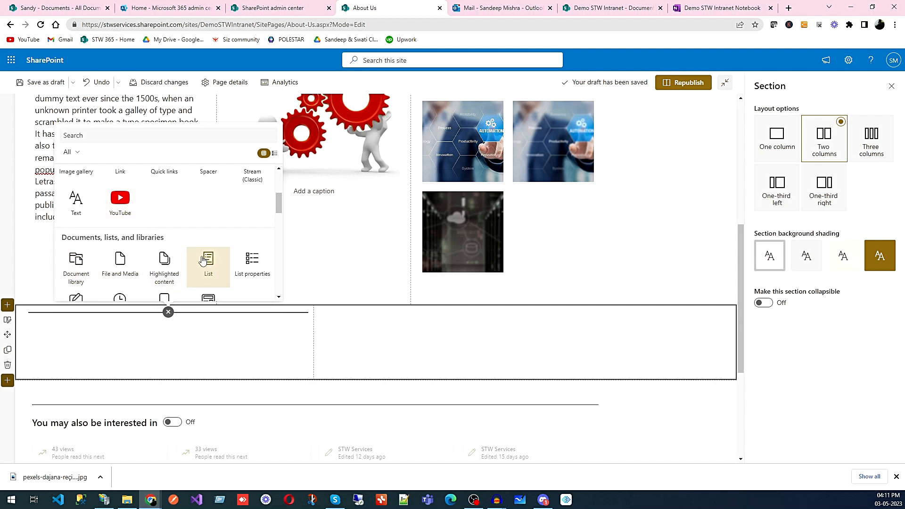
scroll(244, 255, down, 1)
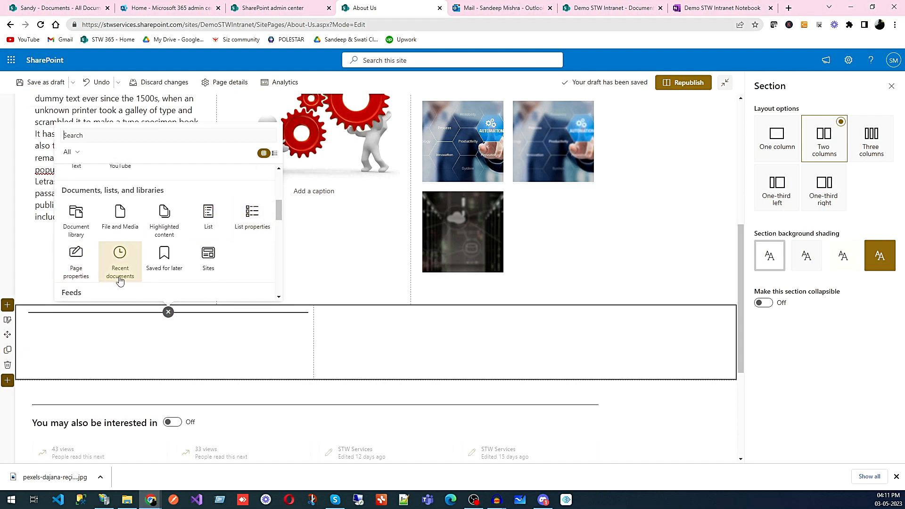
scroll(93, 282, down, 2)
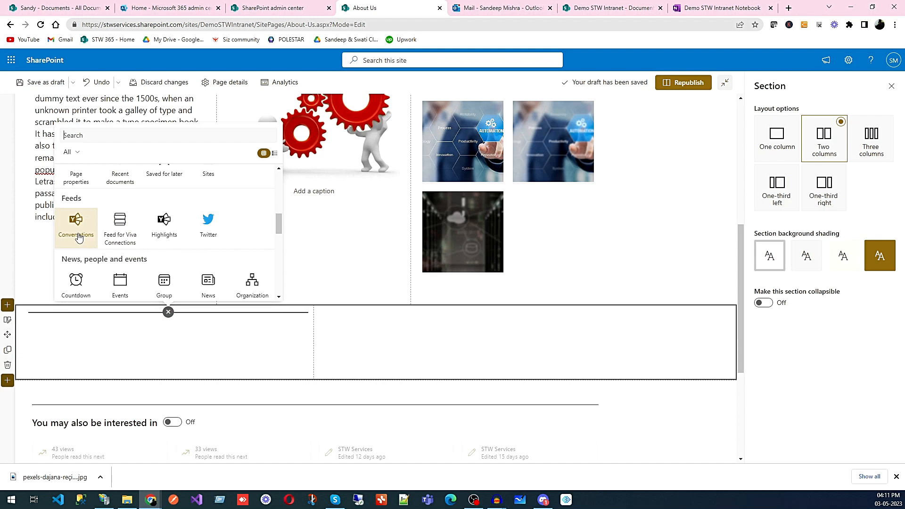
scroll(113, 233, down, 3)
scroll(111, 244, up, 2)
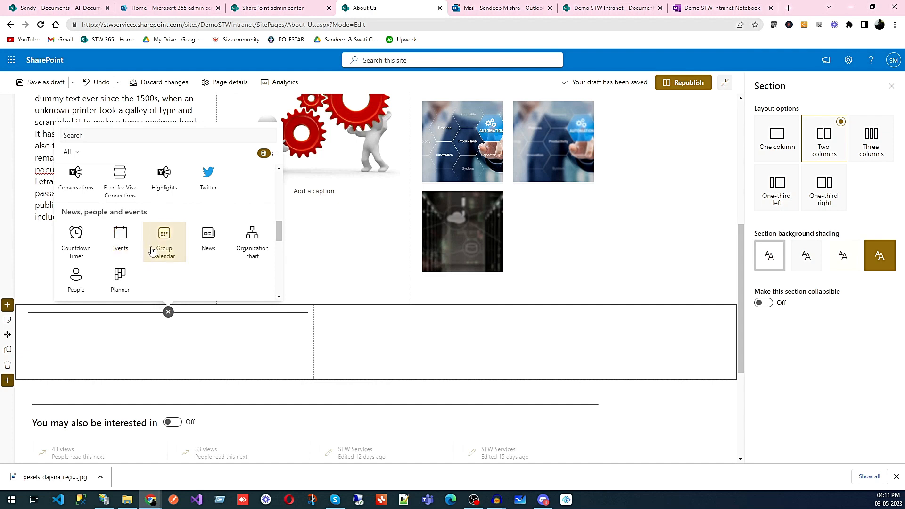
scroll(210, 249, down, 2)
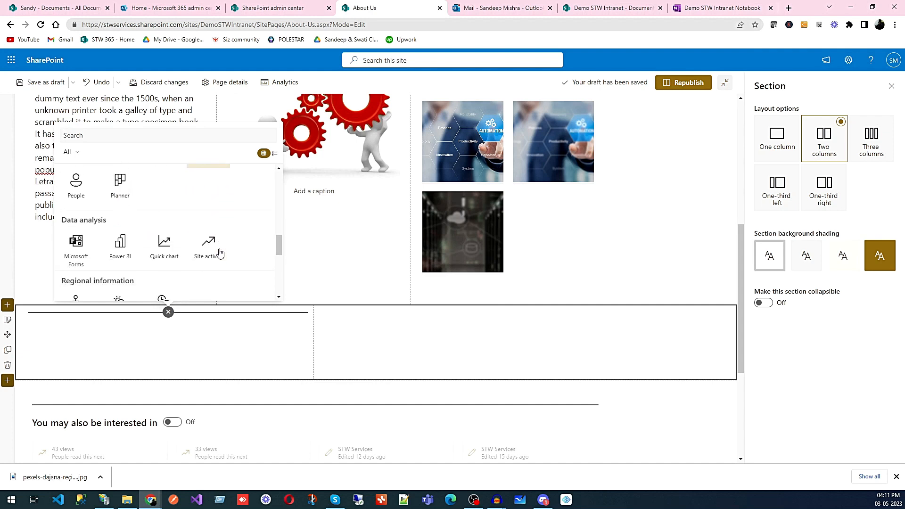
scroll(127, 252, down, 3)
scroll(127, 252, up, 3)
scroll(233, 247, down, 3)
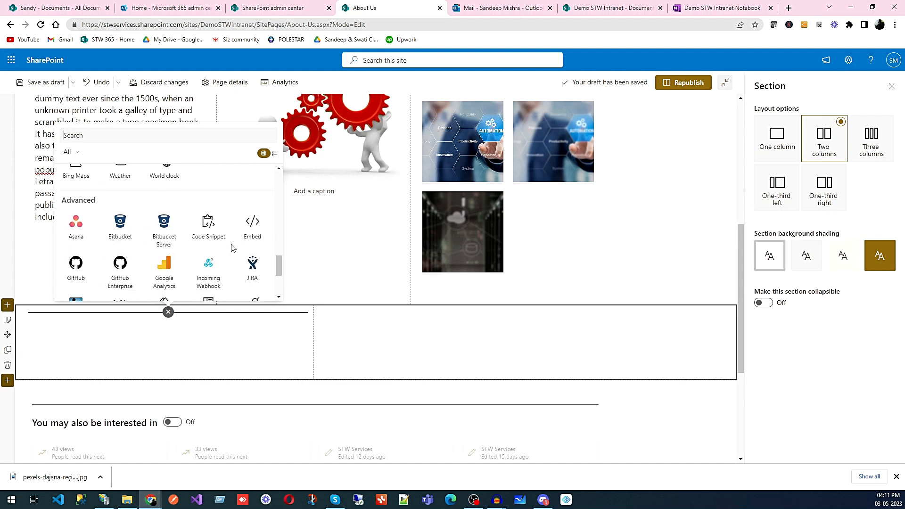
click(404, 372)
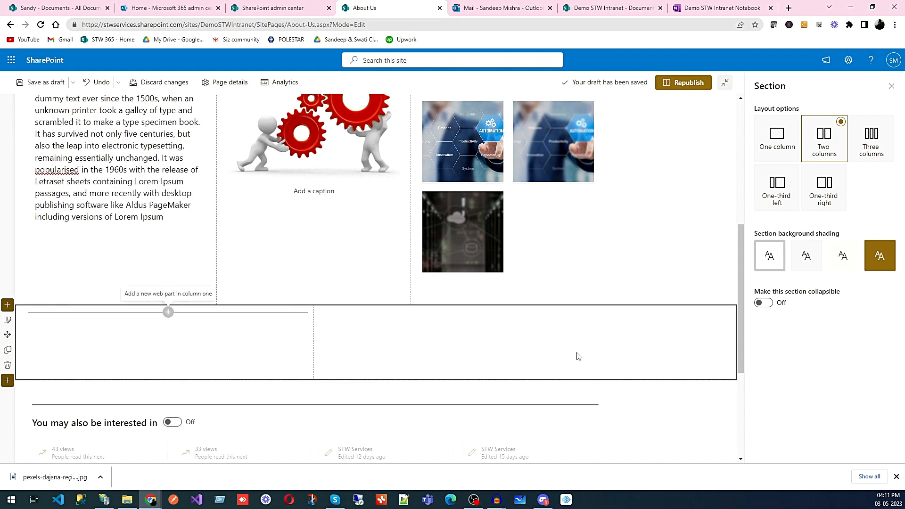
scroll(551, 350, up, 3)
scroll(551, 350, up, 3)
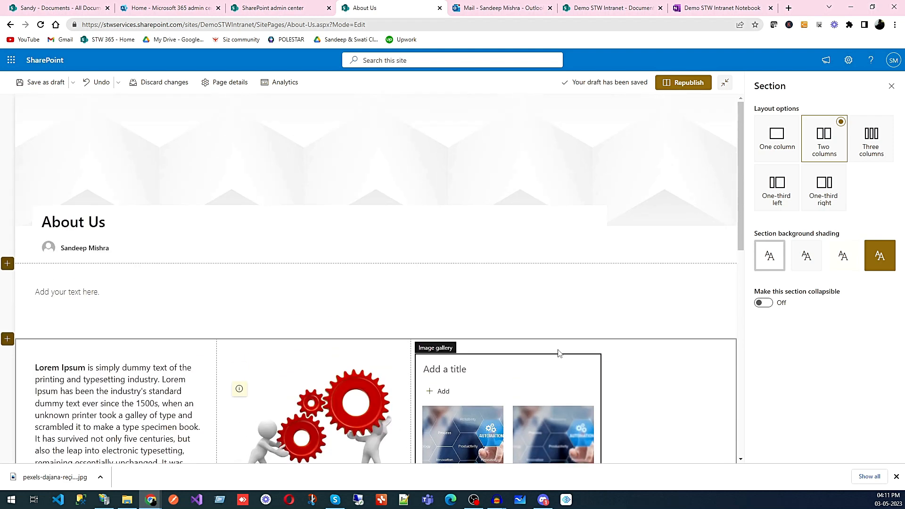
click(315, 271)
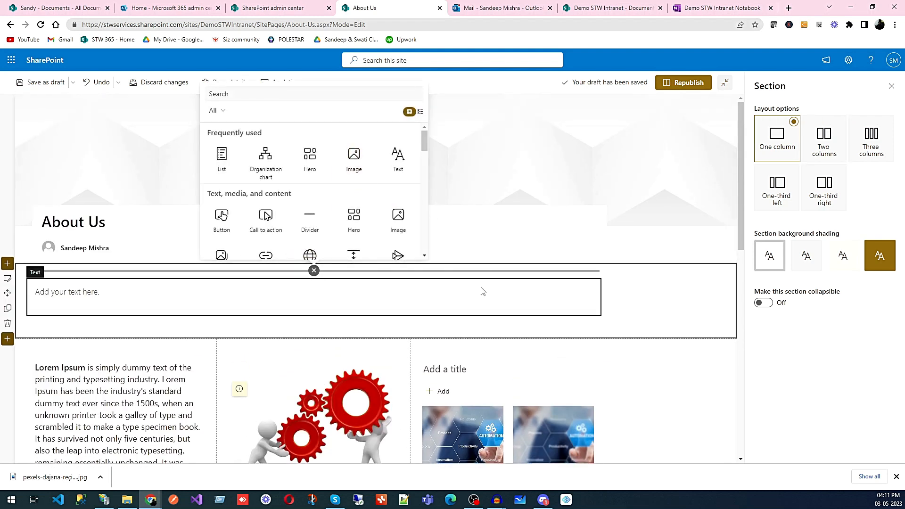
click(491, 312)
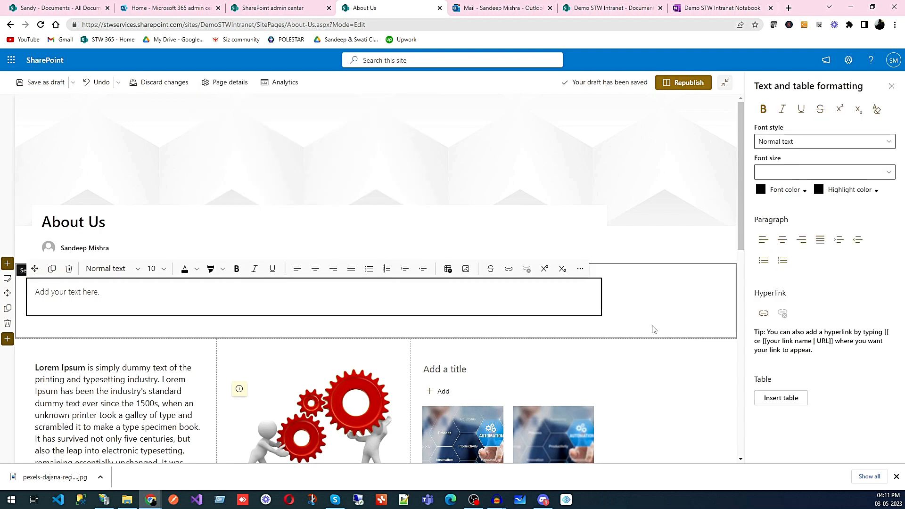
Republish the About Us page and dismiss the Editor spelling and grammar tip on the published page
click(658, 371)
scroll(635, 359, down, 2)
scroll(550, 322, down, 3)
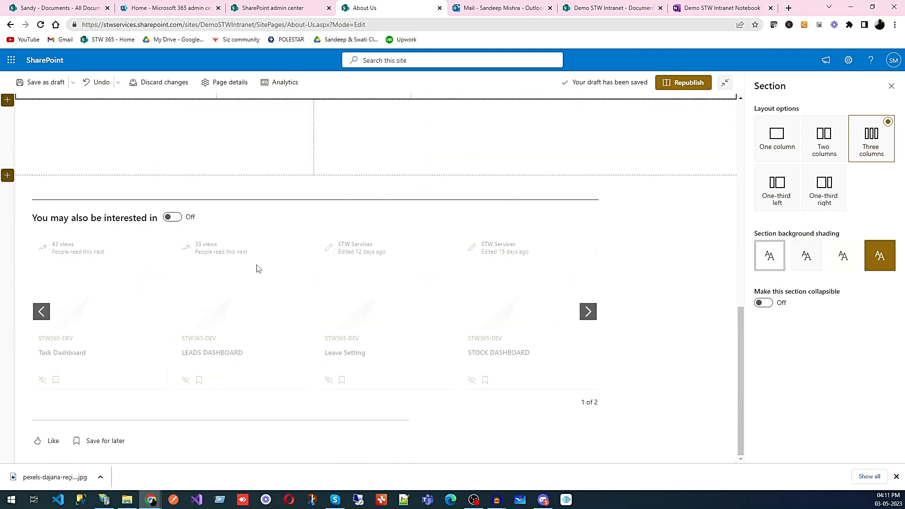
click(687, 85)
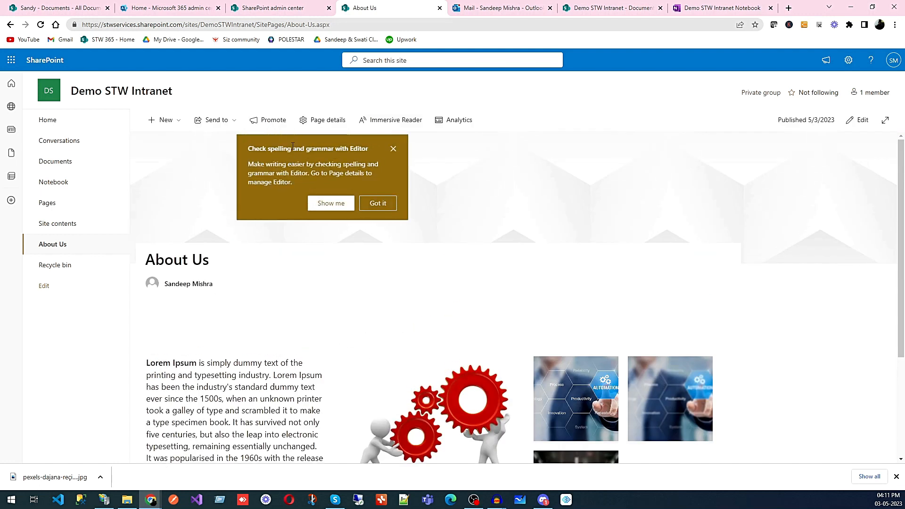
scroll(401, 264, down, 3)
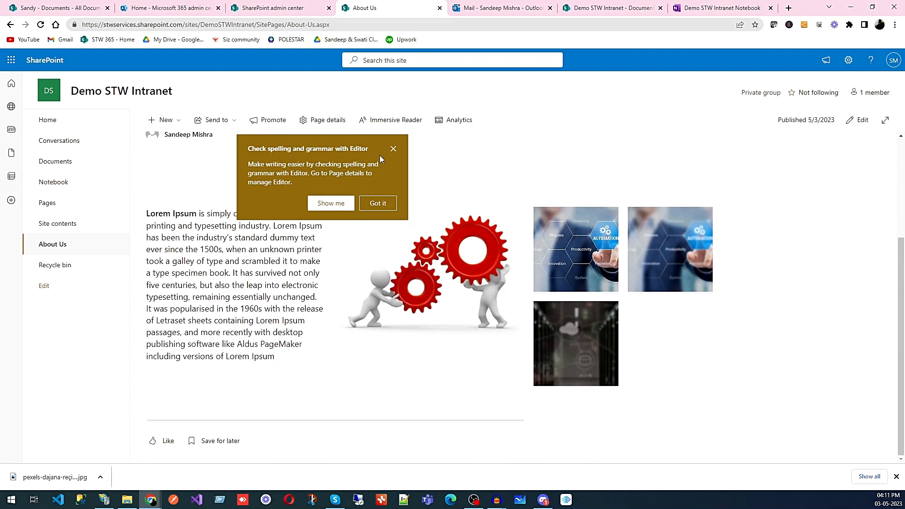
click(394, 150)
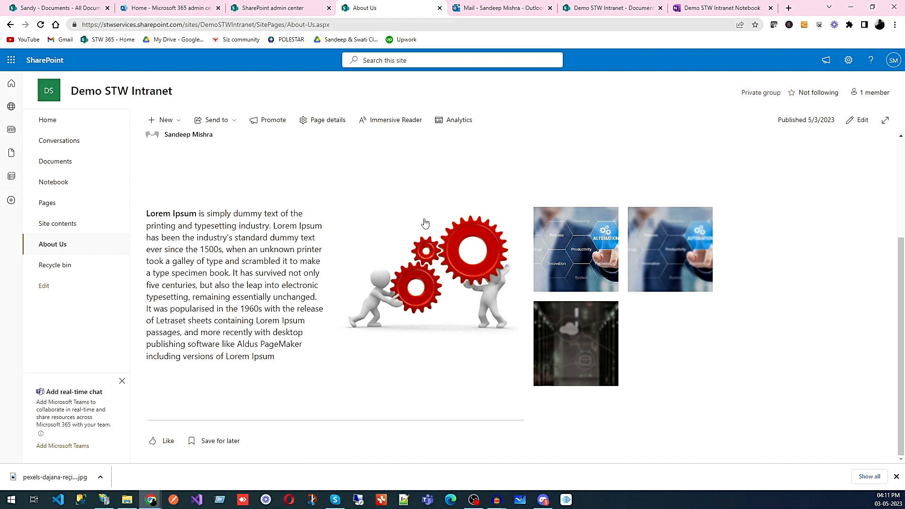
Reopen the About Us page for editing and review its text, image, gallery and empty two-column sections
click(859, 120)
scroll(301, 253, down, 10)
scroll(218, 269, up, 1)
mouse_move(362, 241)
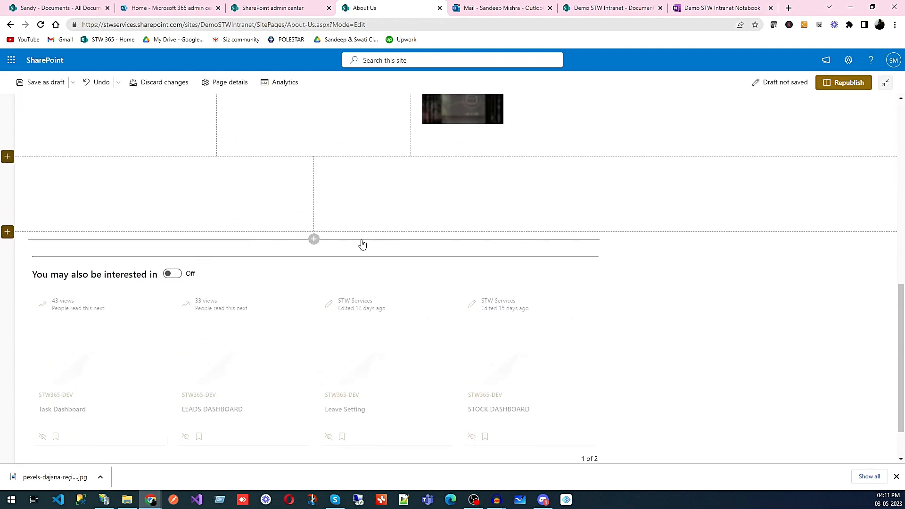
scroll(309, 245, up, 7)
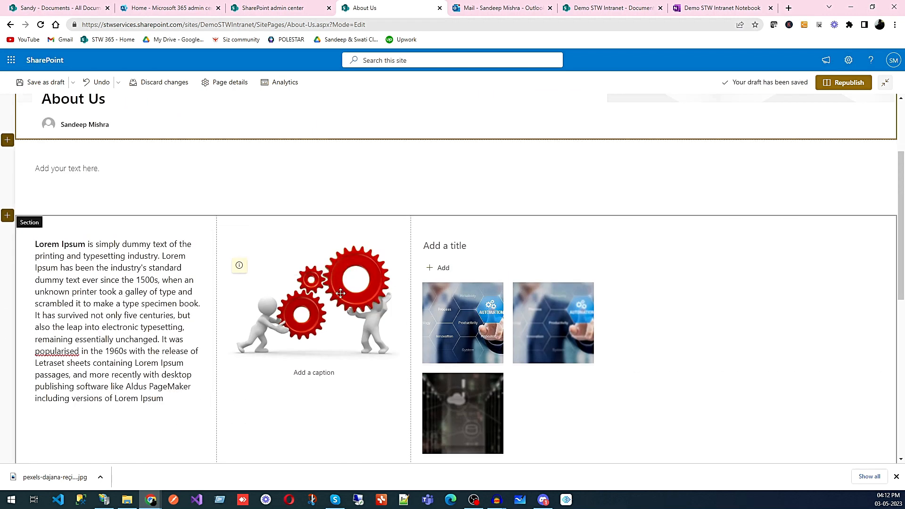
scroll(170, 280, down, 4)
mouse_move(113, 229)
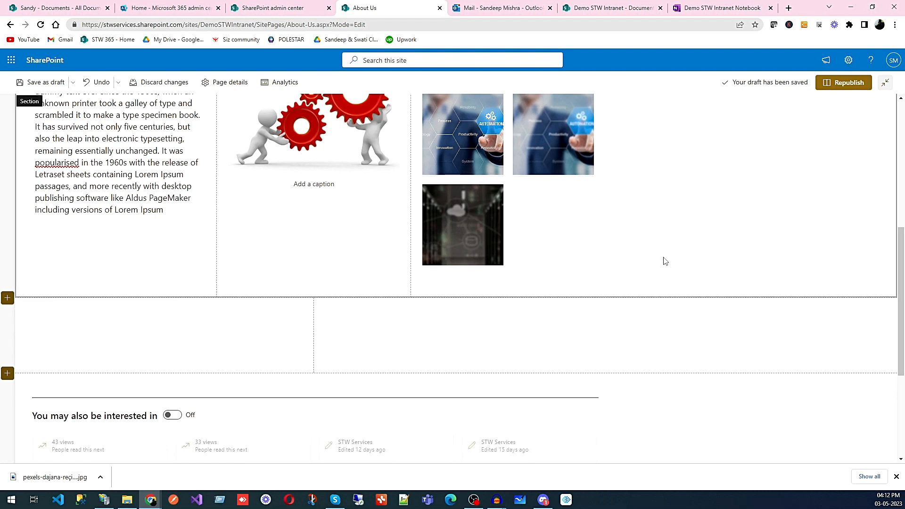
scroll(661, 244, up, 4)
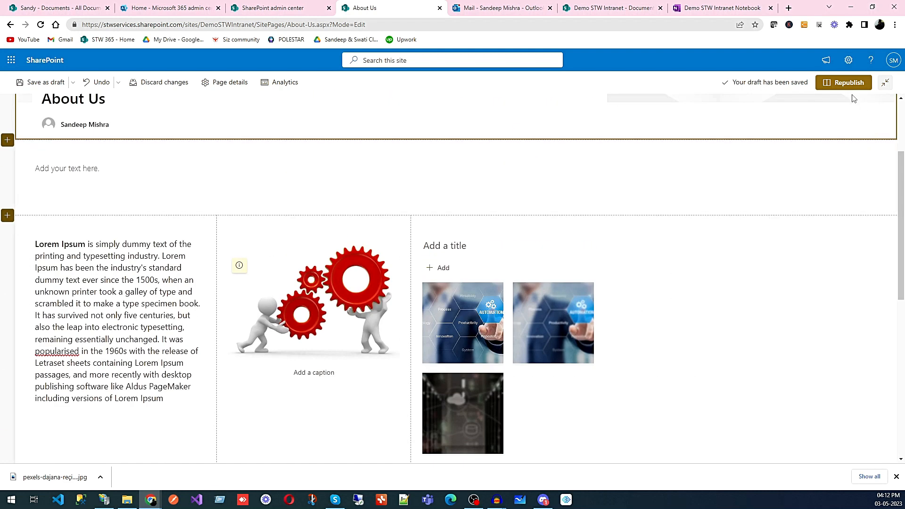